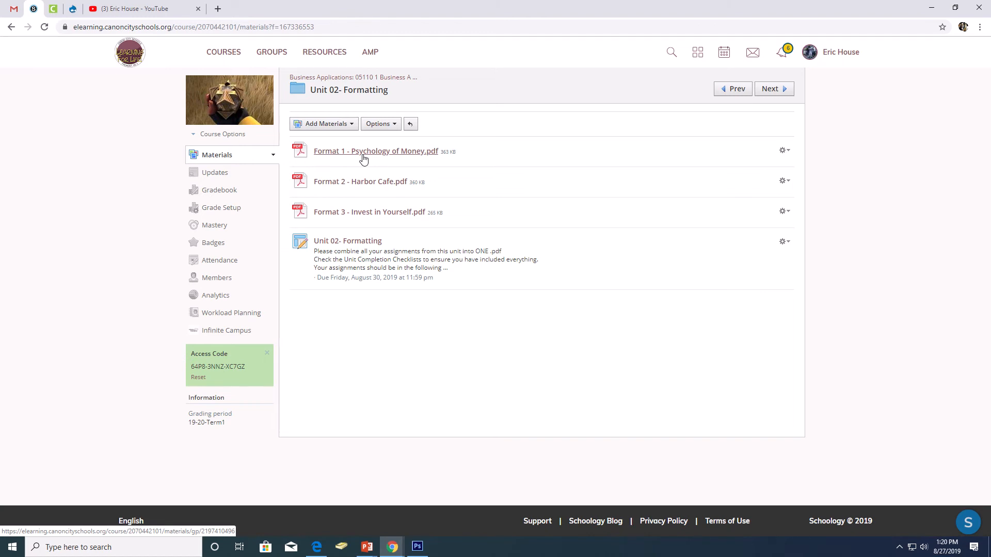
# Step: Open Format 1 - Psychology of Money.pdf from the Unit 02- Formatting materials and read through its font and alignment instructions
pyautogui.click(363, 156)
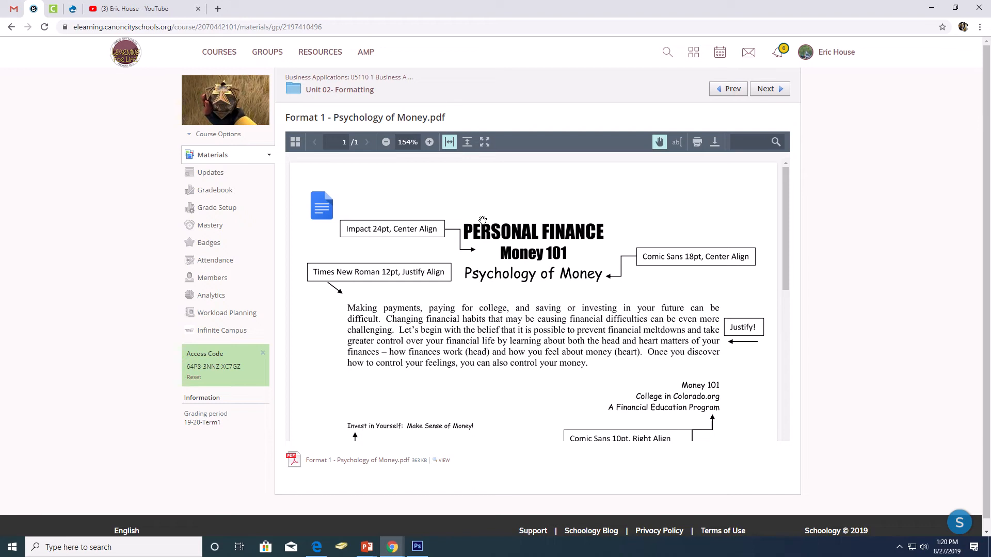
pyautogui.scroll(-3, 552, 289)
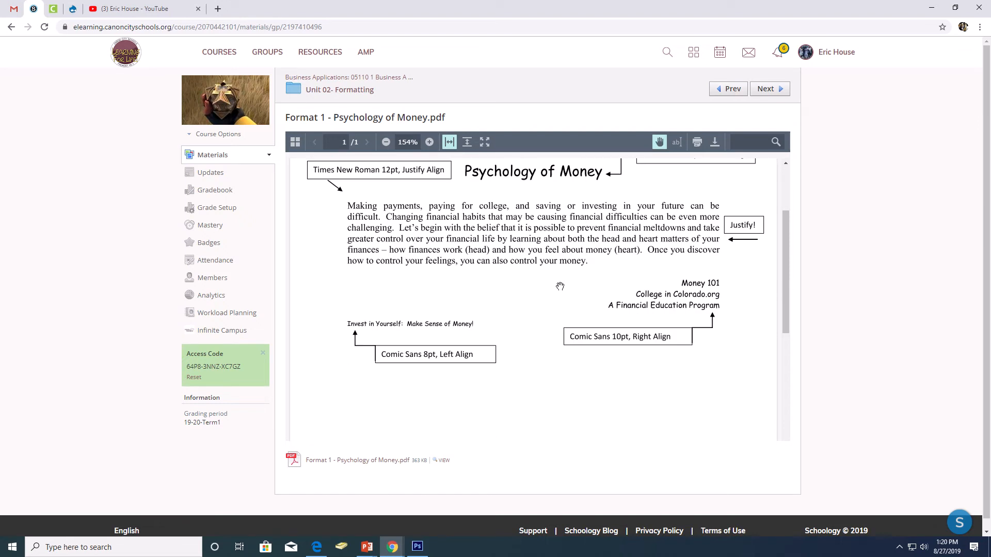
pyautogui.scroll(3, 552, 289)
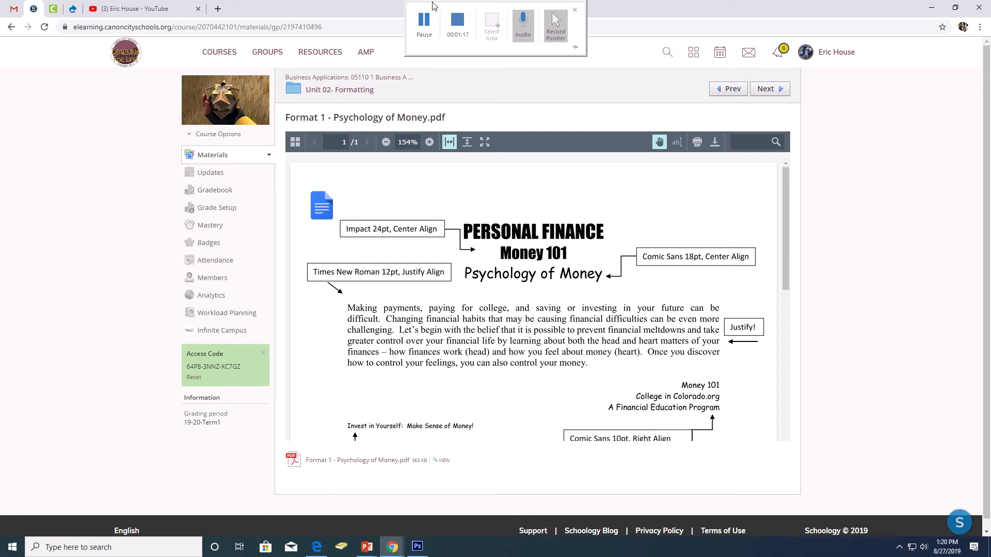
pyautogui.click(423, 19)
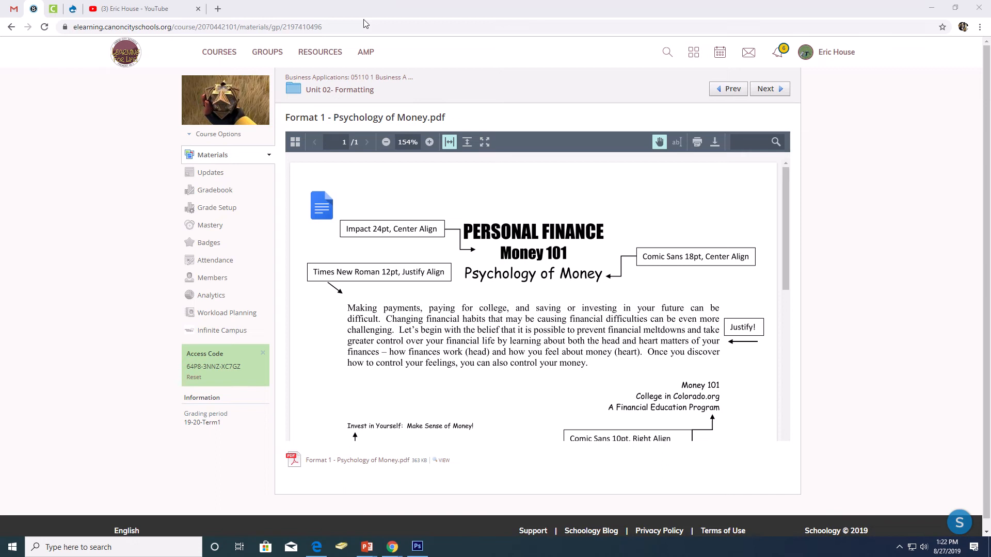
# Step: Open Google Docs in a new browser tab and create a blank document
pyautogui.click(222, 7)
pyautogui.click(222, 7)
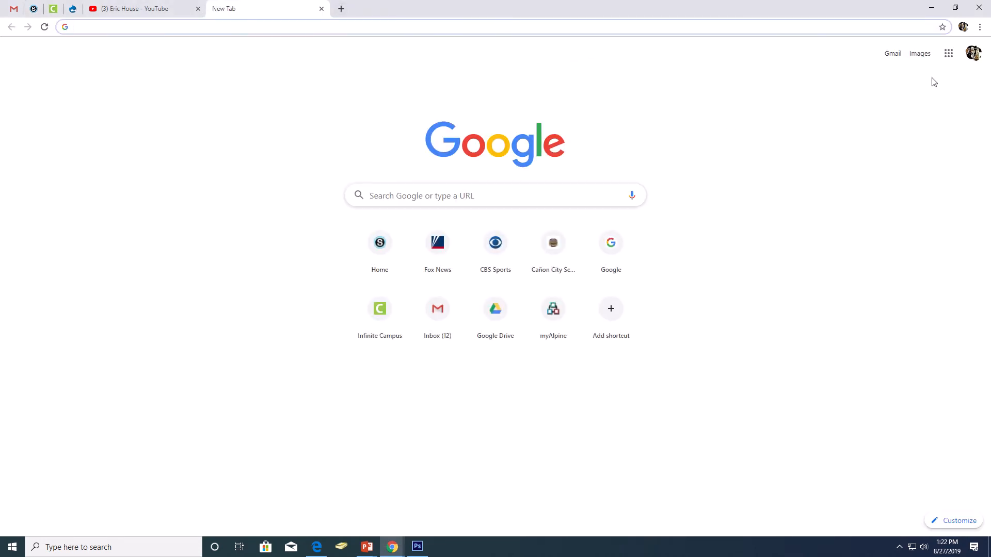
pyautogui.click(948, 55)
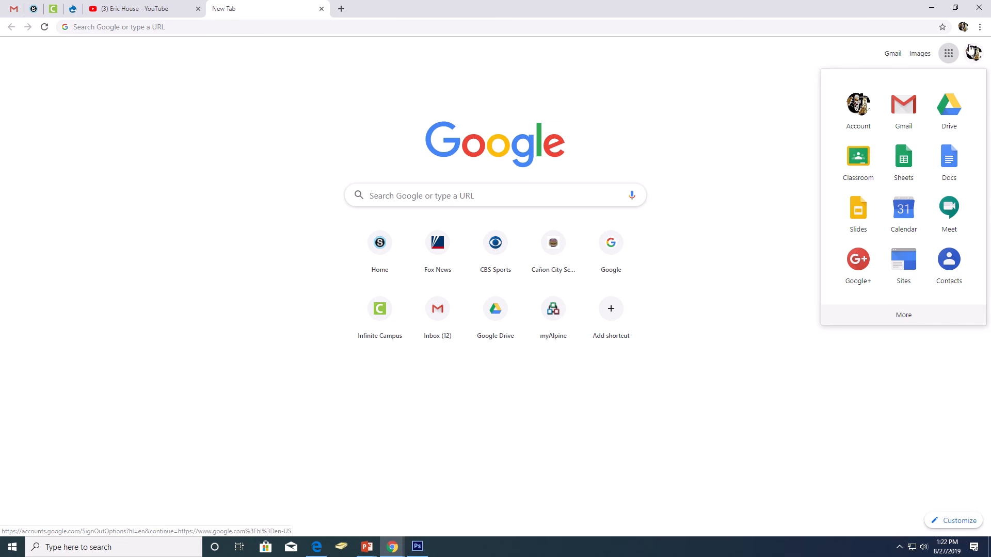
pyautogui.click(940, 164)
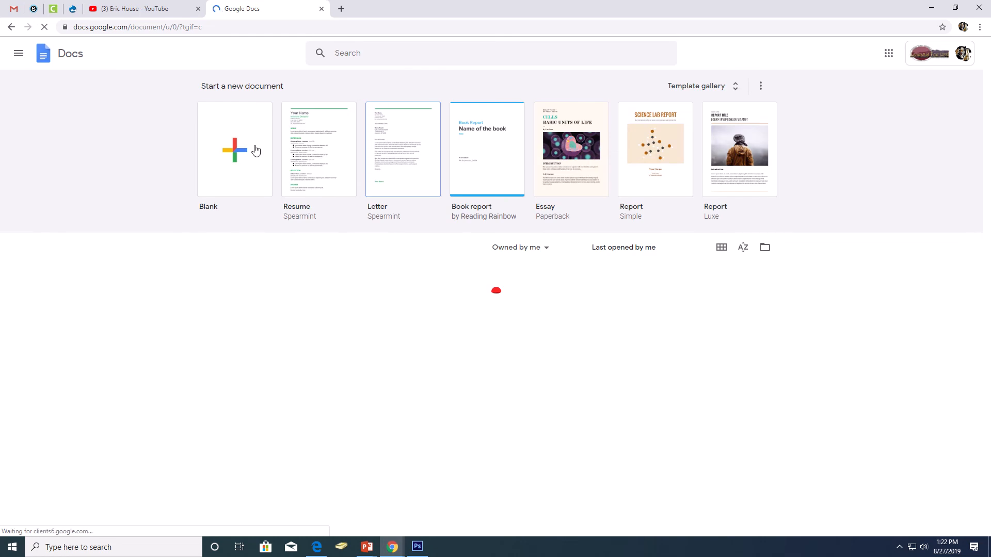
pyautogui.click(254, 151)
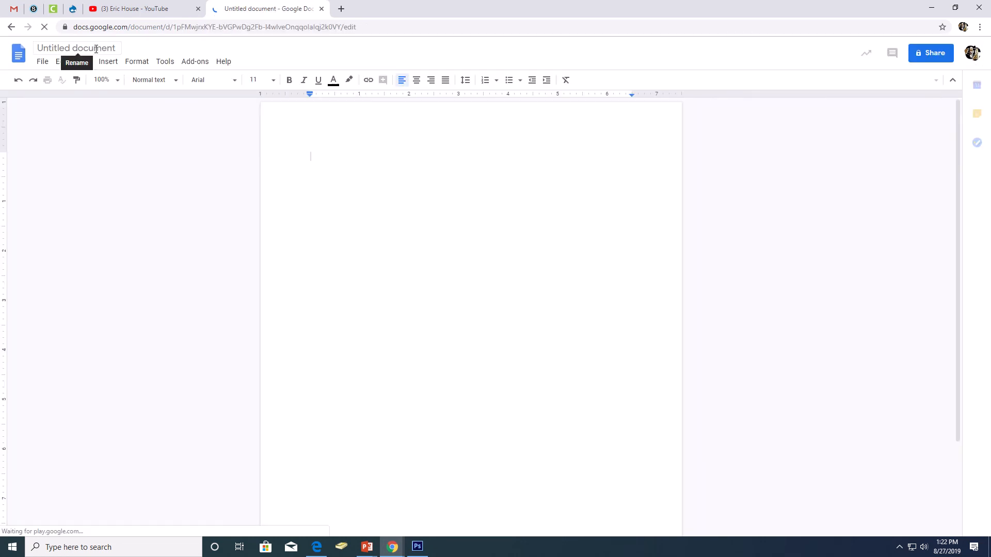
# Step: Rename the untitled document as "Format 1 - Psychology of Money"
pyautogui.click(96, 49)
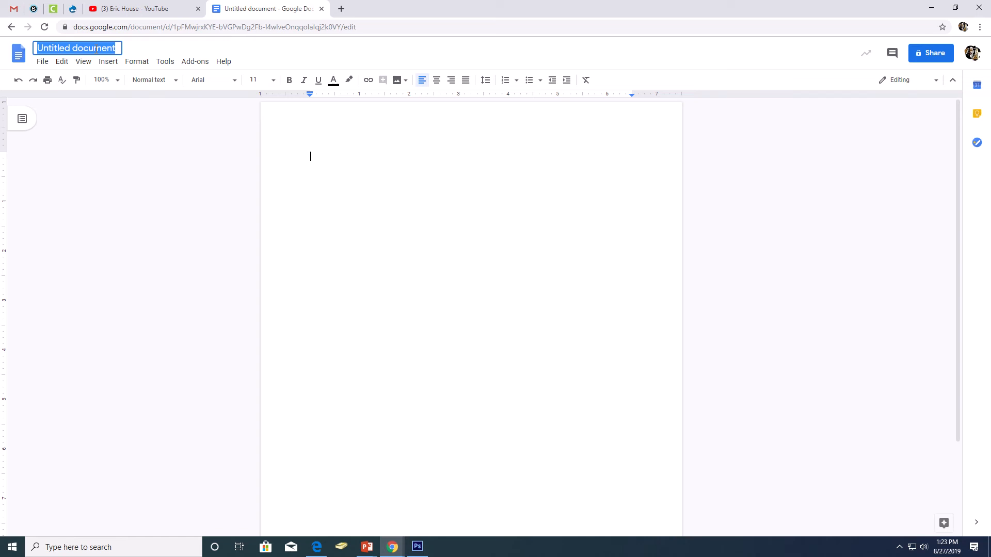
pyautogui.write('Format')
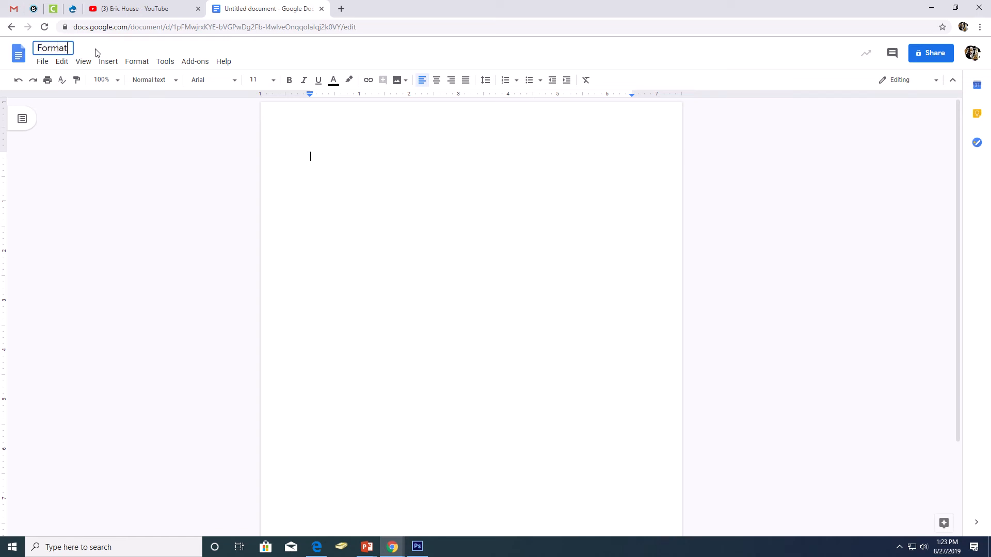
pyautogui.write(' 1 - Psychology of Money')
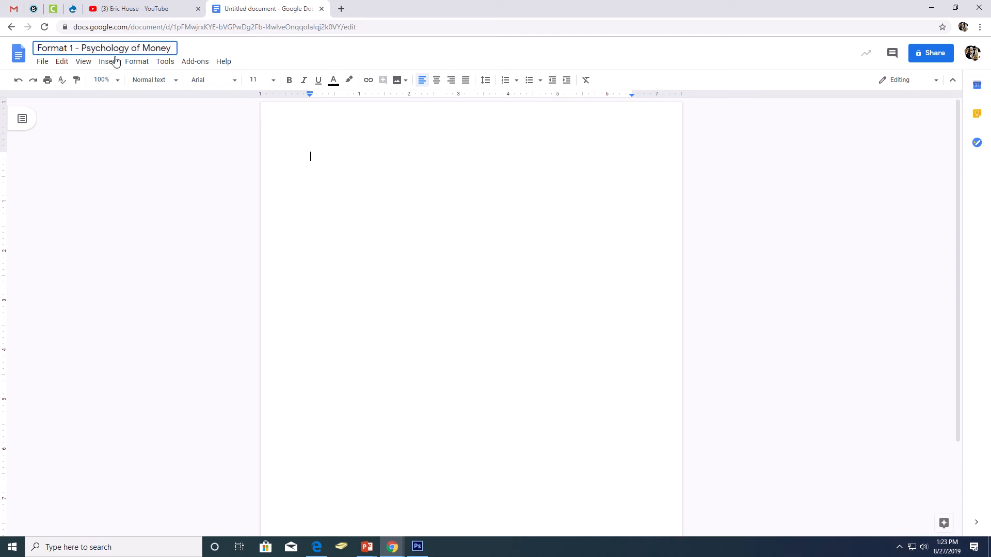
pyautogui.press('Return')
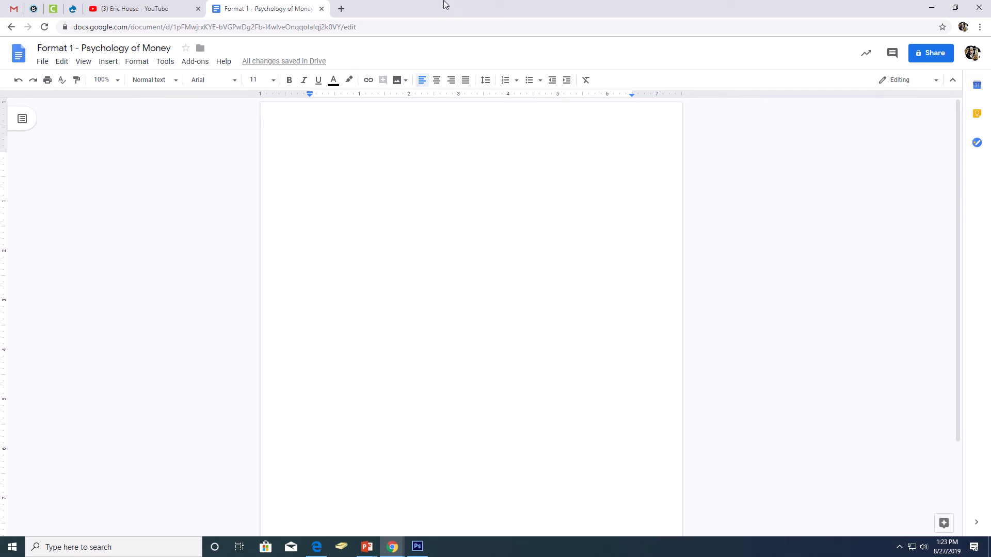
pyautogui.moveTo(449, 4)
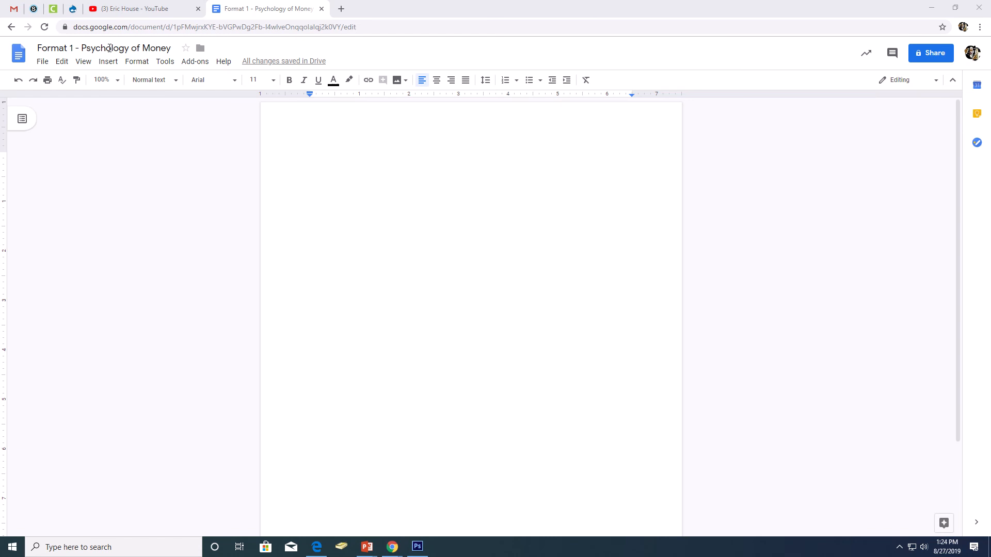
# Step: Check the assignment PDF for the heading format and set the document's font to Impact at 24 pt
pyautogui.click(34, 9)
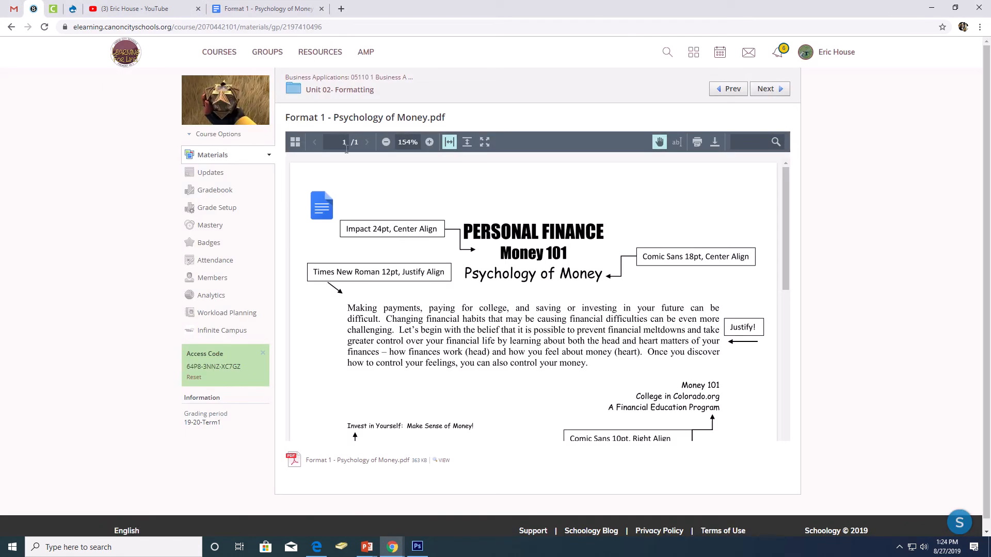
pyautogui.click(300, 9)
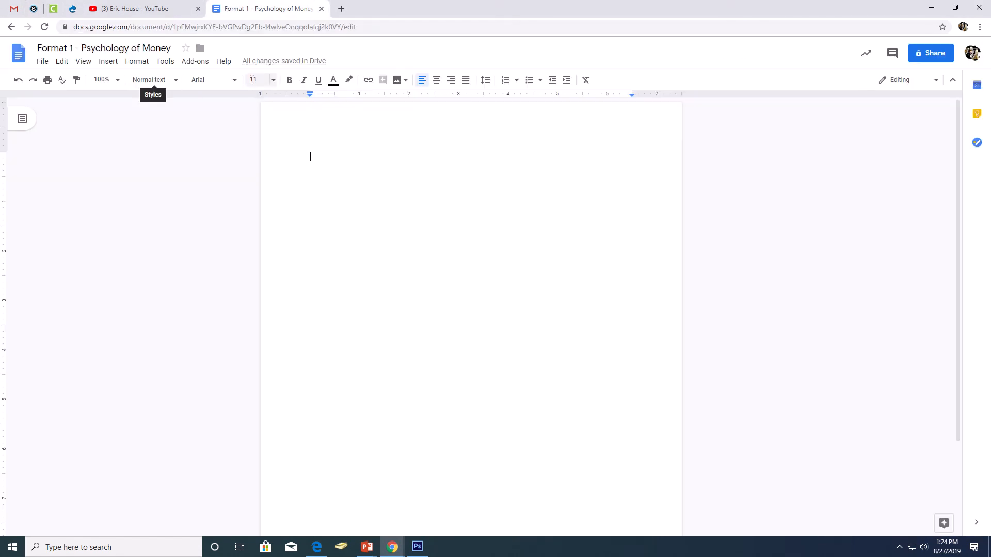
pyautogui.click(233, 80)
pyautogui.scroll(-2, 248, 283)
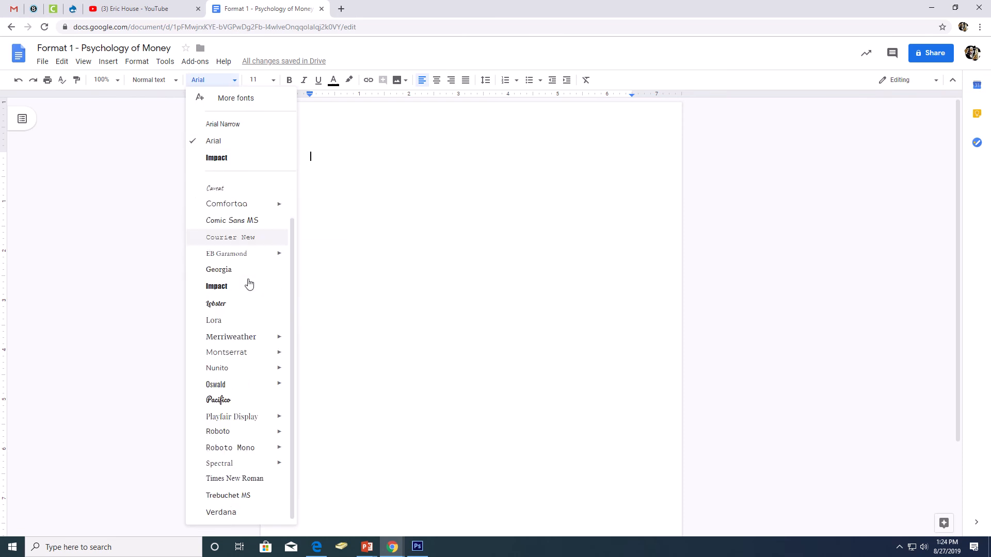
pyautogui.click(213, 289)
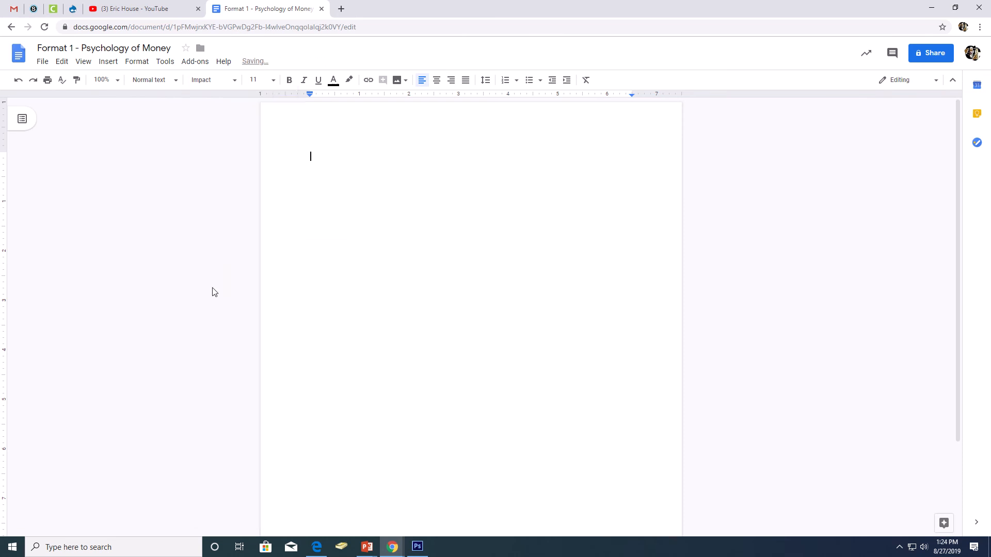
pyautogui.click(273, 81)
pyautogui.click(257, 213)
pyautogui.click(235, 81)
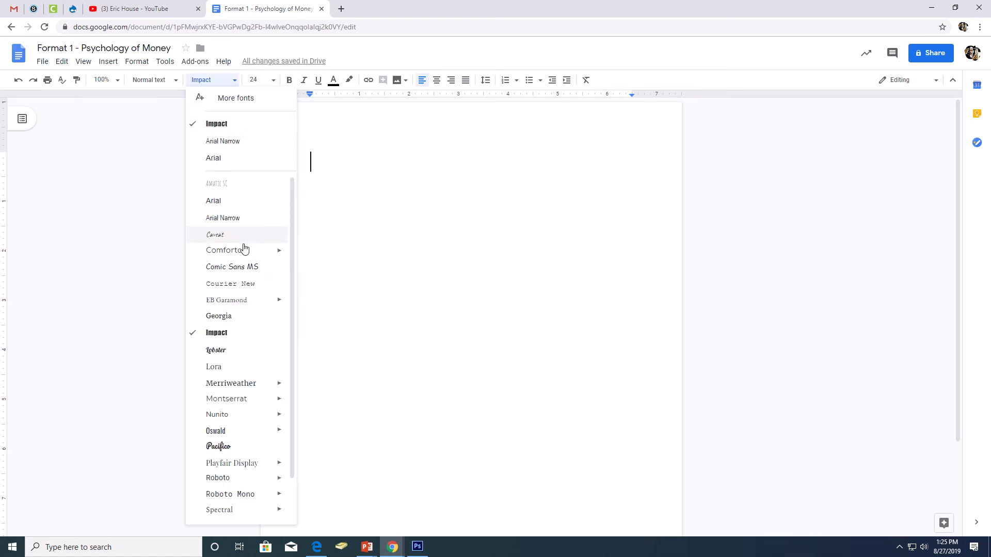
pyautogui.click(336, 151)
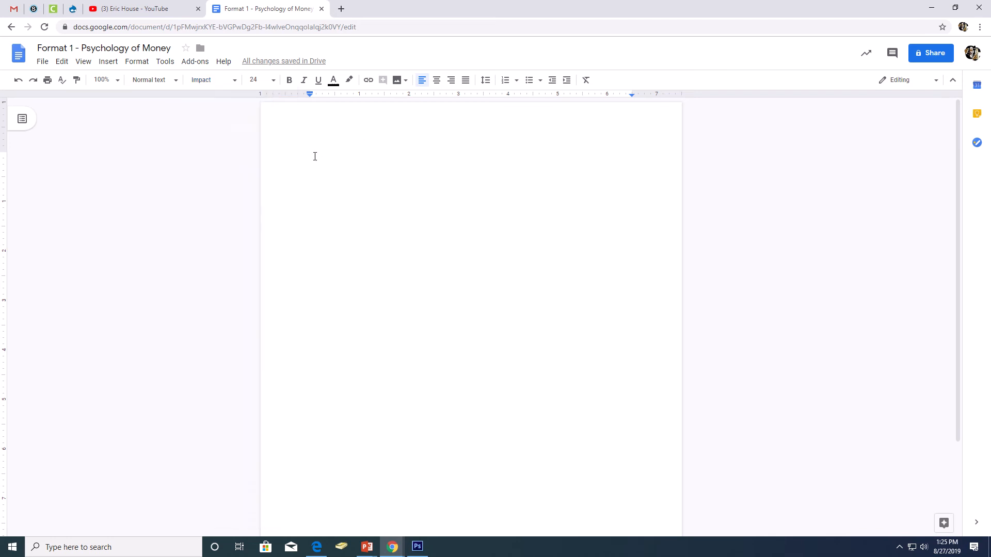
# Step: Center-align the text and enter the two heading lines "PERSONAL FINANCE" and "Money 101"
pyautogui.click(436, 80)
pyautogui.write('PERONAL')
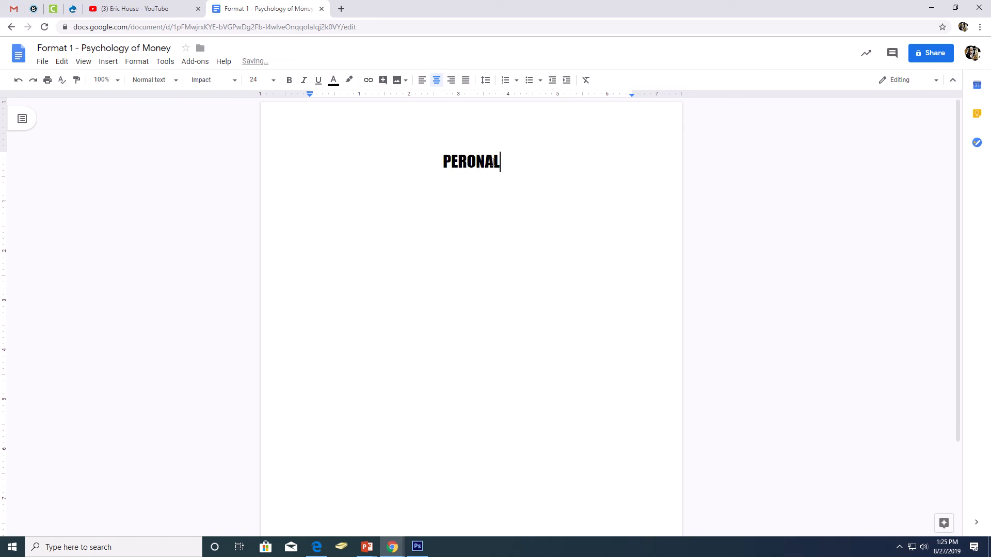
pyautogui.press('BackSpace')
pyautogui.press('BackSpace')
pyautogui.press('BackSpace')
pyautogui.press('BackSpace')
pyautogui.write('SONAL ')
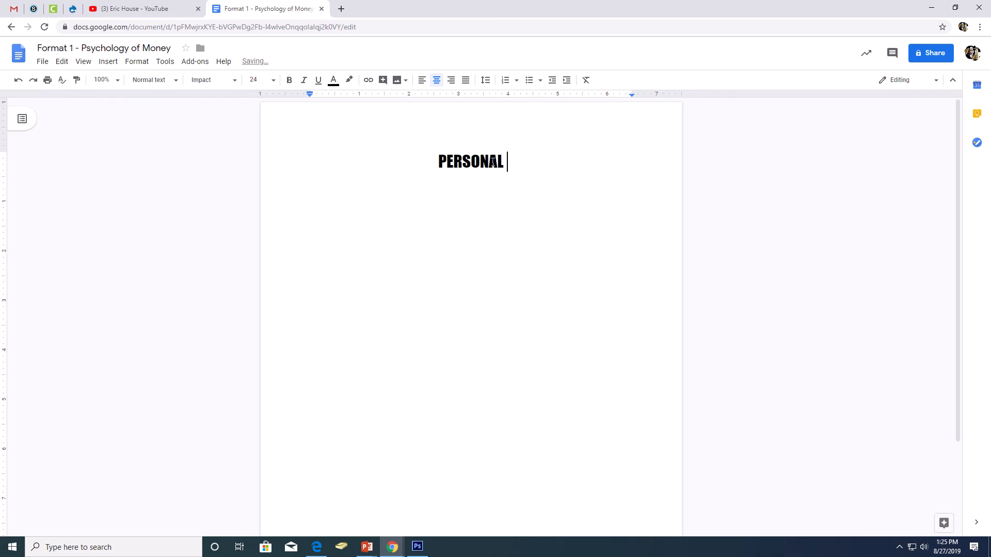
pyautogui.write('FINANCE')
pyautogui.press('Return')
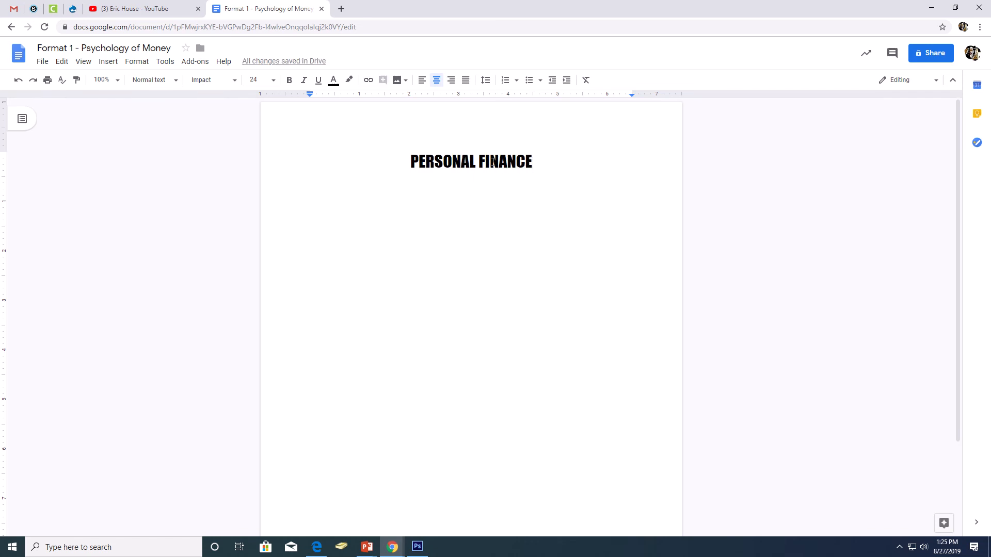
pyautogui.write('Money 101')
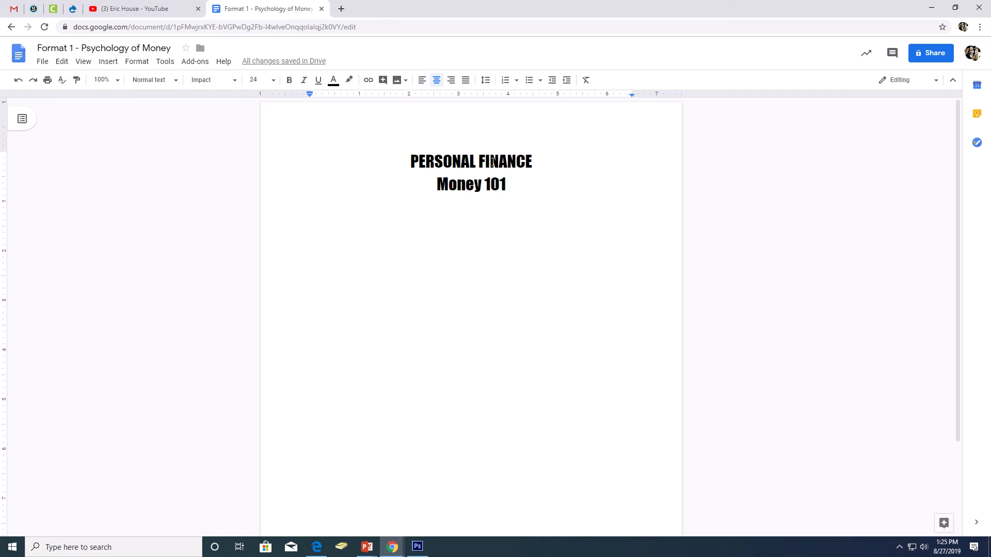
pyautogui.press('Return')
# Step: Check the assignment PDF and add the third heading line "Psychology of Money" in Comic Sans MS at 18 pt
pyautogui.click(36, 11)
pyautogui.click(233, 81)
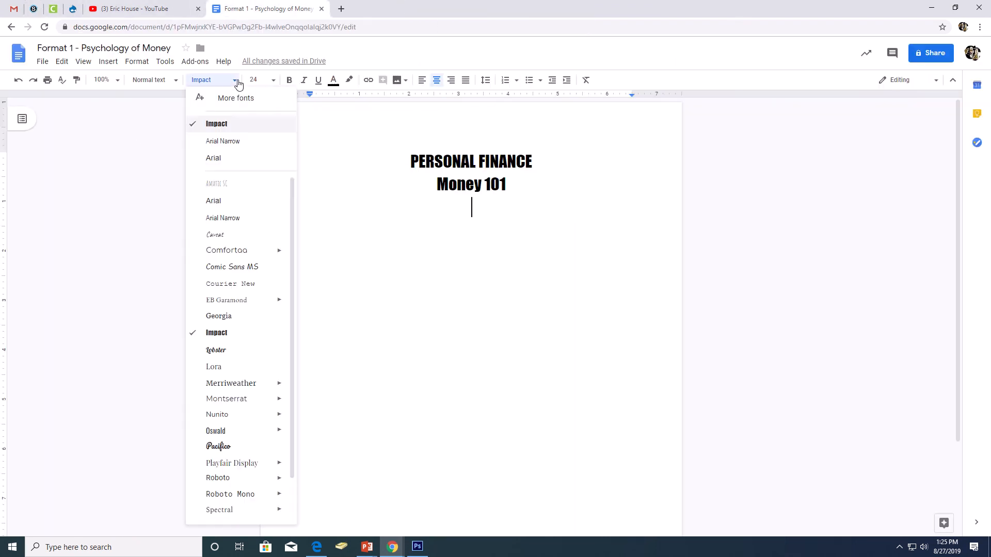
pyautogui.click(239, 267)
pyautogui.click(274, 81)
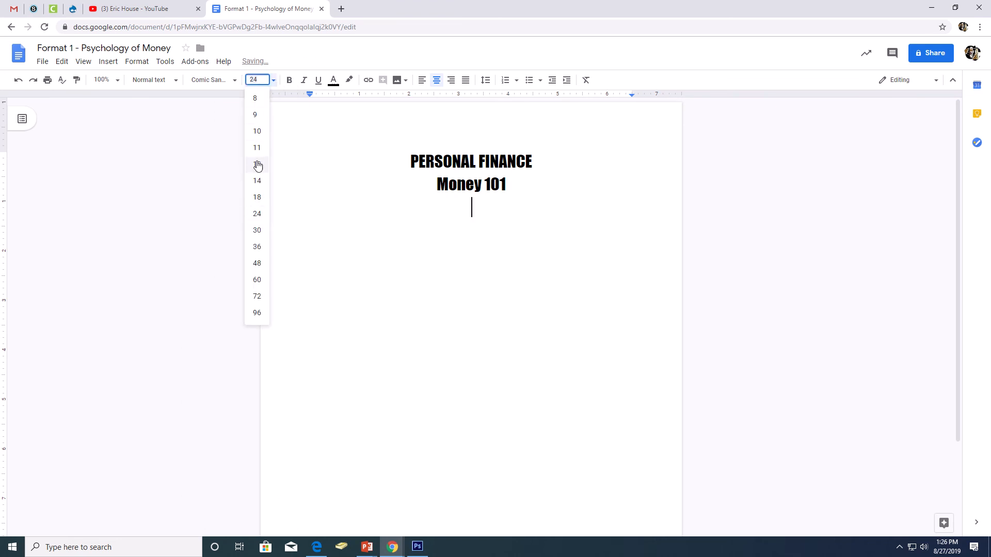
pyautogui.click(256, 197)
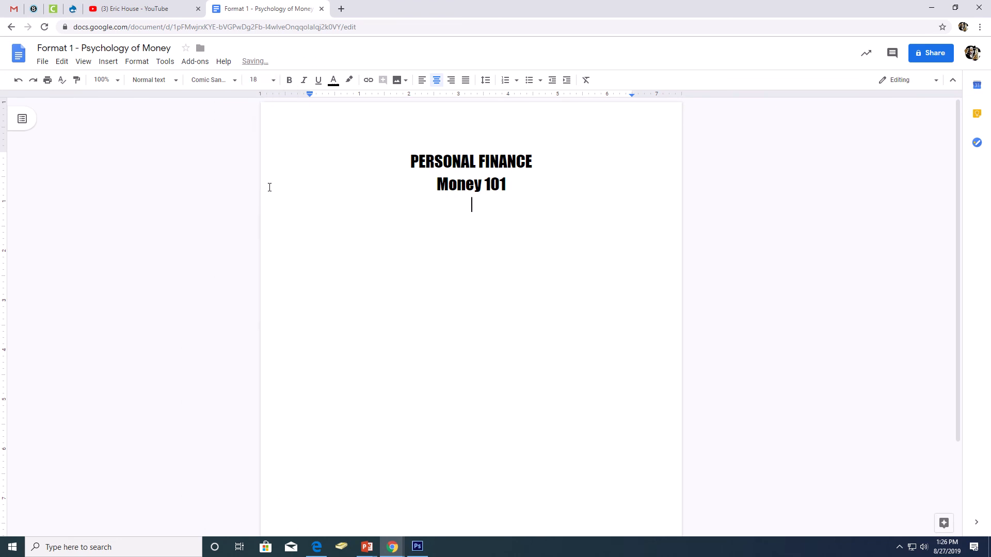
pyautogui.write('Py')
pyautogui.write('sychology of ')
pyautogui.write('Money')
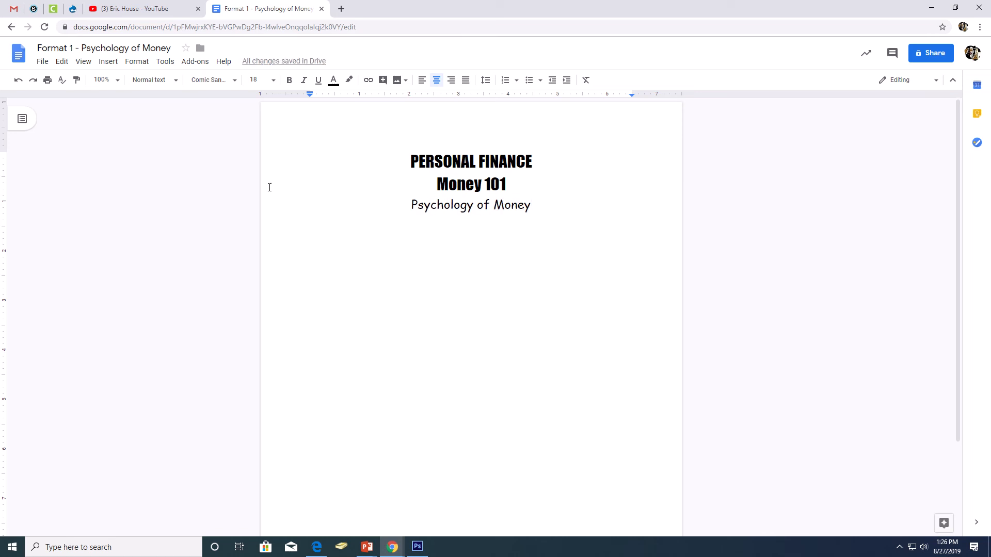
pyautogui.press('Return')
# Step: Check the assignment PDF and set the body paragraph to justified alignment, Times New Roman, 12 pt
pyautogui.click(34, 9)
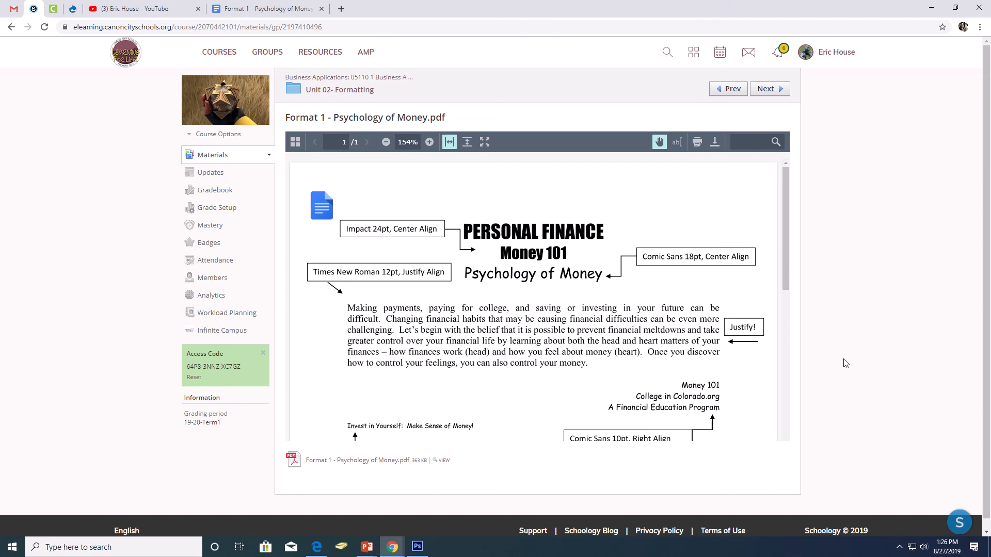
pyautogui.click(240, 14)
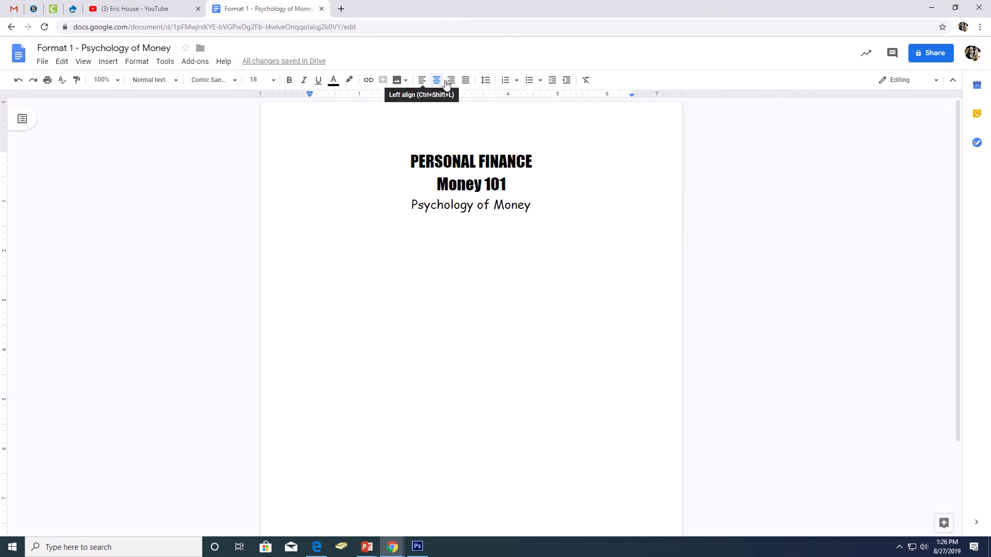
pyautogui.click(466, 82)
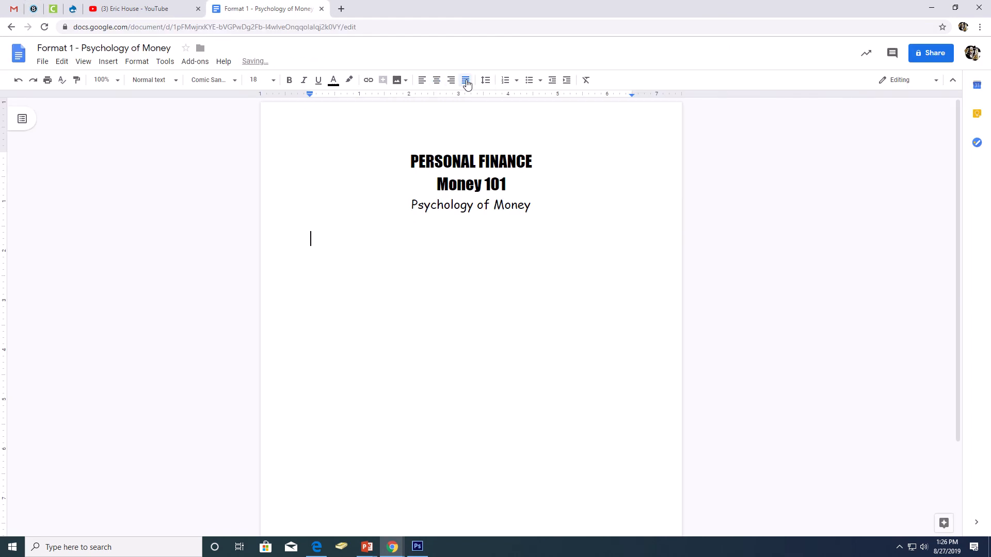
pyautogui.click(236, 81)
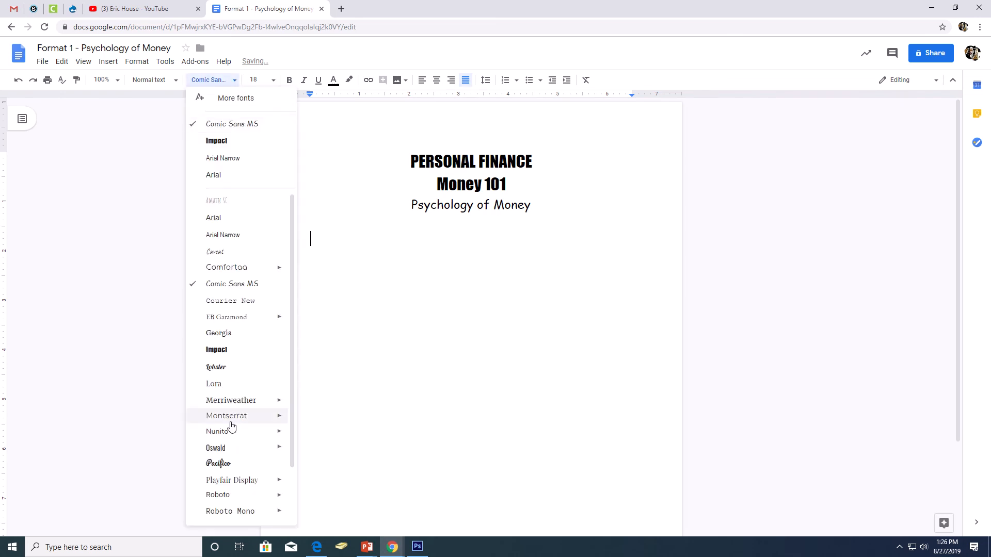
pyautogui.scroll(-2, 234, 442)
pyautogui.click(230, 480)
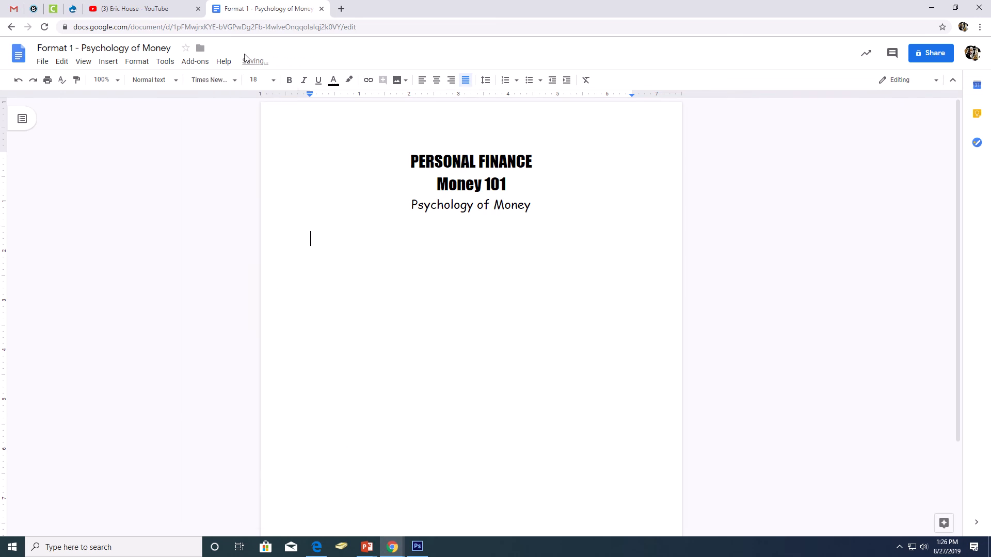
pyautogui.click(272, 81)
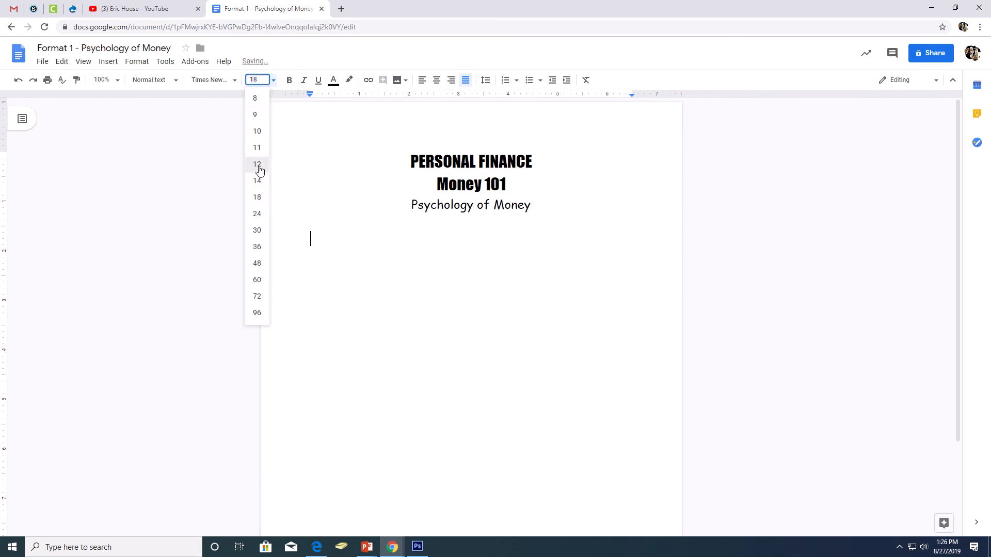
pyautogui.click(258, 165)
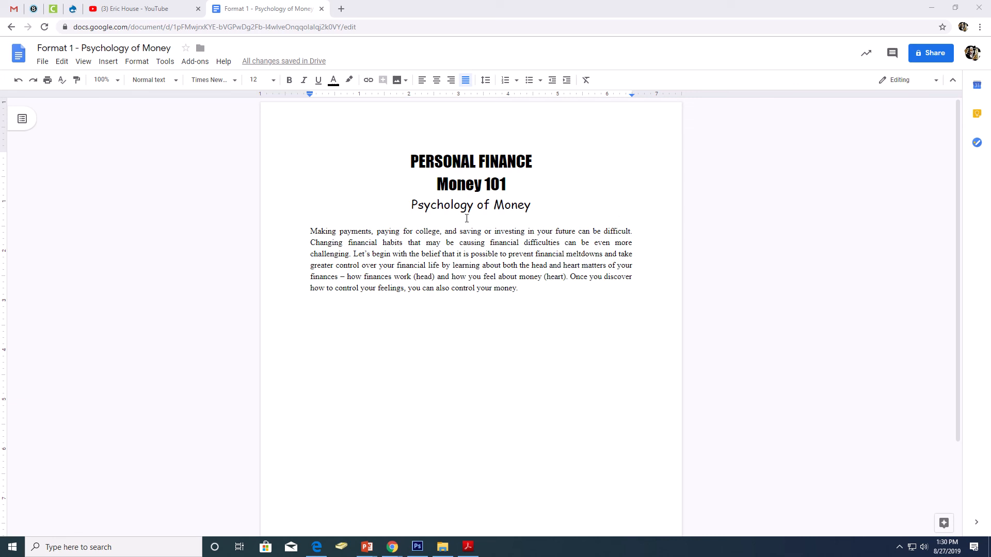
# Step: Check the assignment PDF and set the line below the body paragraph to Comic Sans MS, 10 pt, right-aligned
pyautogui.click(33, 8)
pyautogui.scroll(-1, 702, 394)
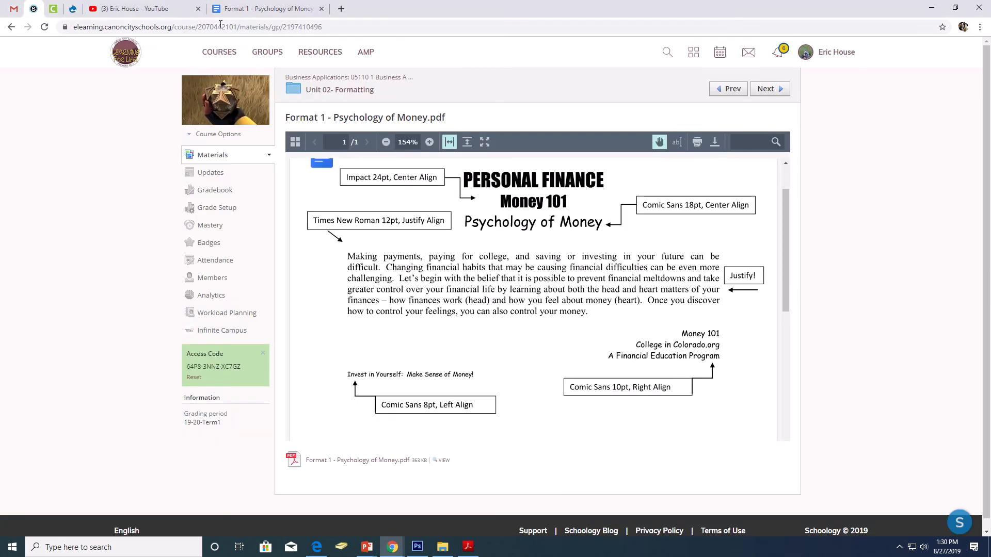
pyautogui.click(239, 12)
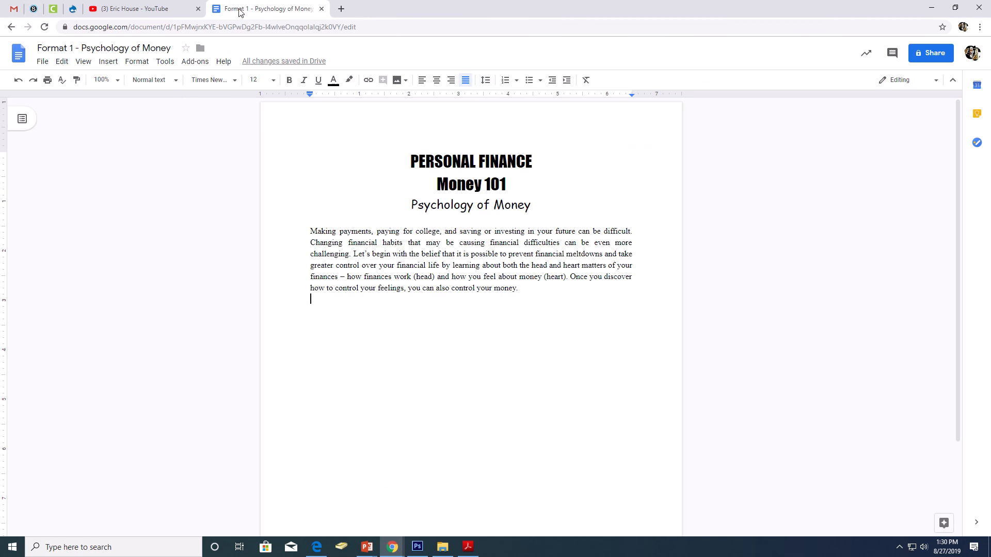
pyautogui.click(230, 81)
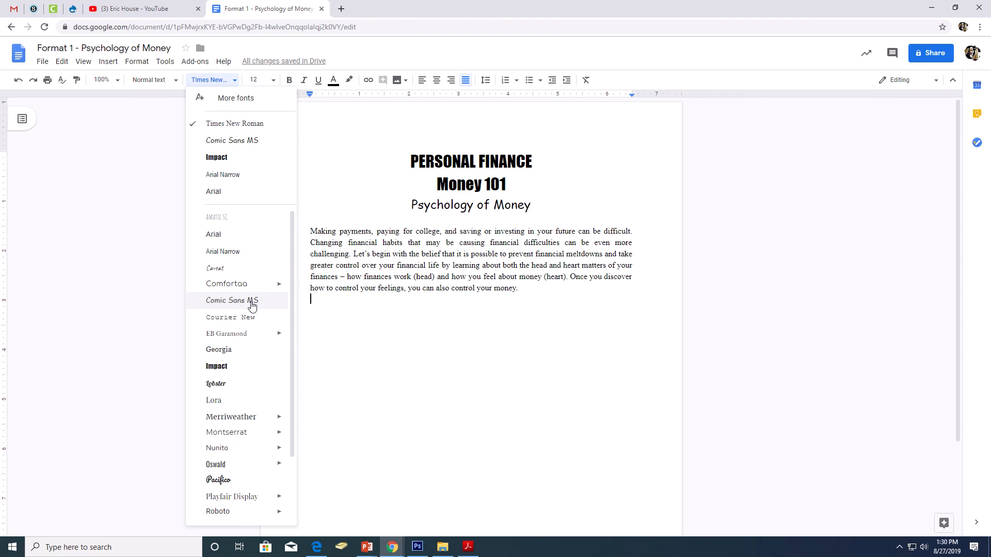
pyautogui.click(255, 143)
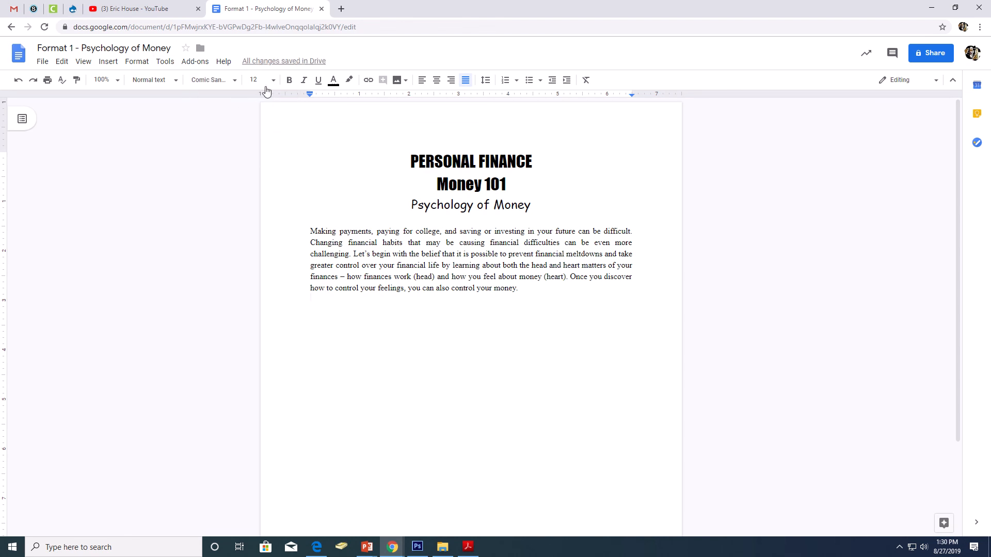
pyautogui.click(273, 82)
pyautogui.click(263, 132)
pyautogui.click(451, 81)
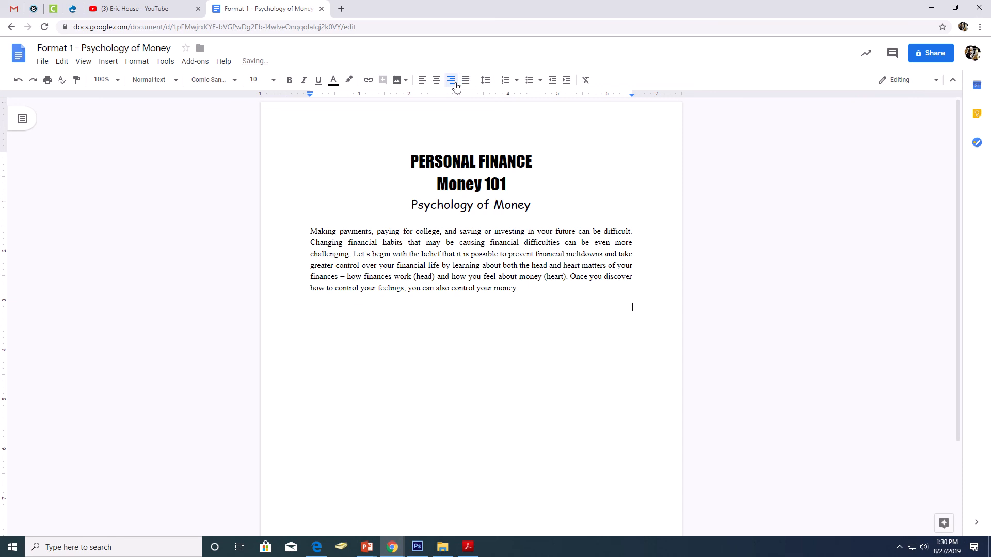
# Step: Enter the three lines "Money 101", "College in Colorado.org" and "A Financial Education Program" below the body paragraph
pyautogui.write('Money 101')
pyautogui.press('Return')
pyautogui.write('College in Colorado.org')
pyautogui.press('Return')
pyautogui.write('A financ')
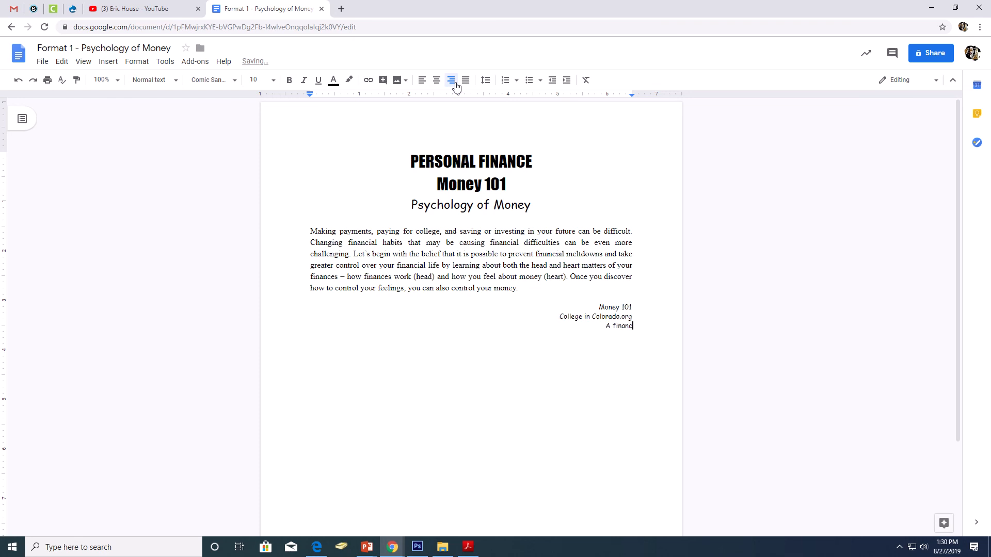
pyautogui.press('BackSpace')
pyautogui.press('BackSpace')
pyautogui.press('BackSpace')
pyautogui.press('BackSpace')
pyautogui.press('BackSpace')
pyautogui.press('BackSpace')
pyautogui.write('Financial Education Program')
pyautogui.press('Return')
# Step: Check the assignment PDF and set the new line below the right-aligned block to left alignment and 8 pt
pyautogui.click(36, 9)
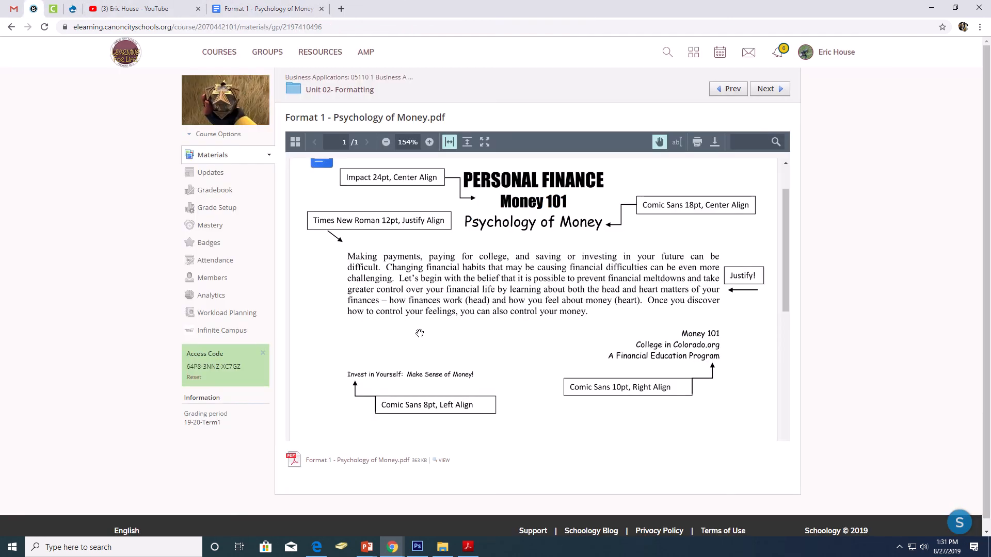
pyautogui.click(278, 9)
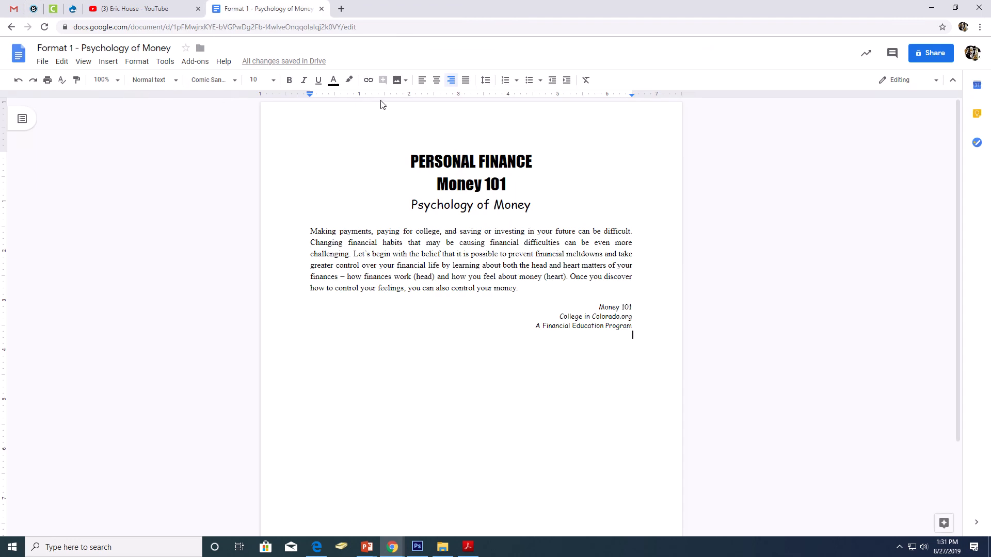
pyautogui.click(422, 81)
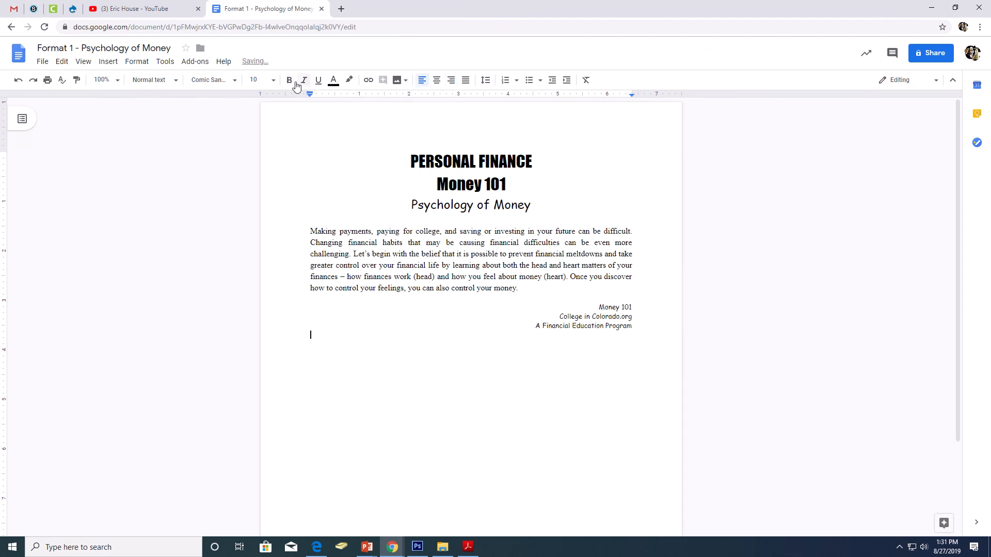
pyautogui.click(274, 80)
pyautogui.click(256, 98)
# Step: Enter the closing line "Invest in Yourself: Make Sense of Money!"
pyautogui.write('Invest in Yourself')
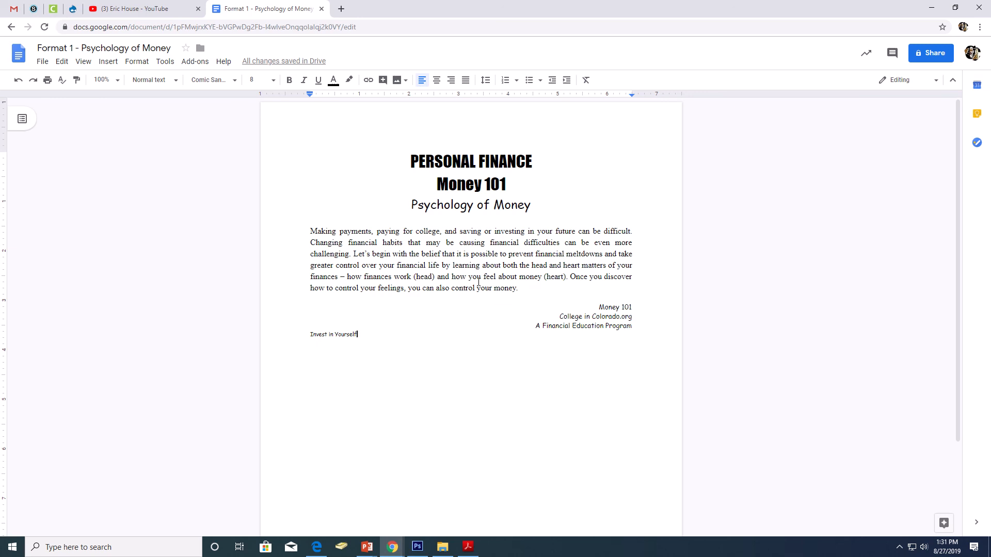
pyautogui.write('Make Sesn')
pyautogui.press('BackSpace')
pyautogui.press('BackSpace')
pyautogui.write('nse ')
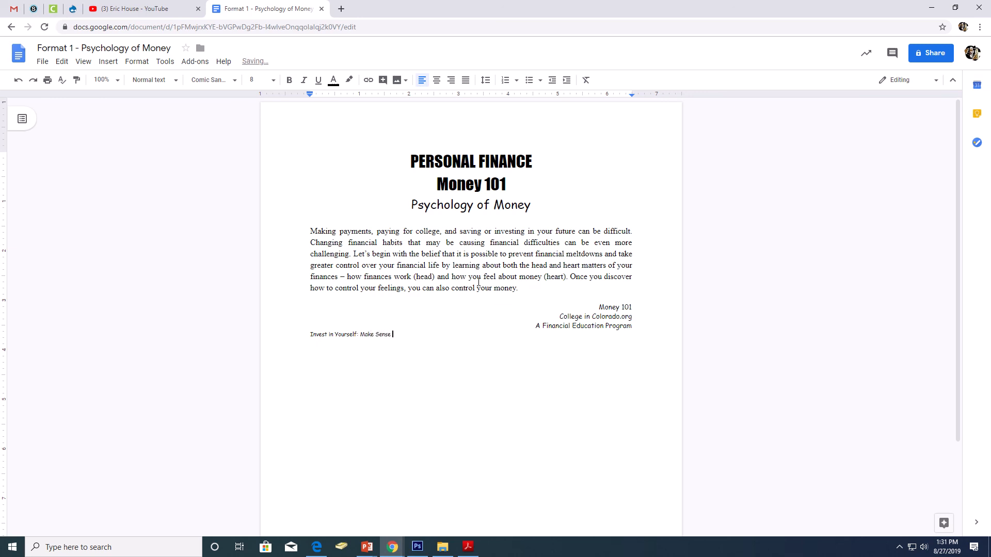
pyautogui.write('of Money!')
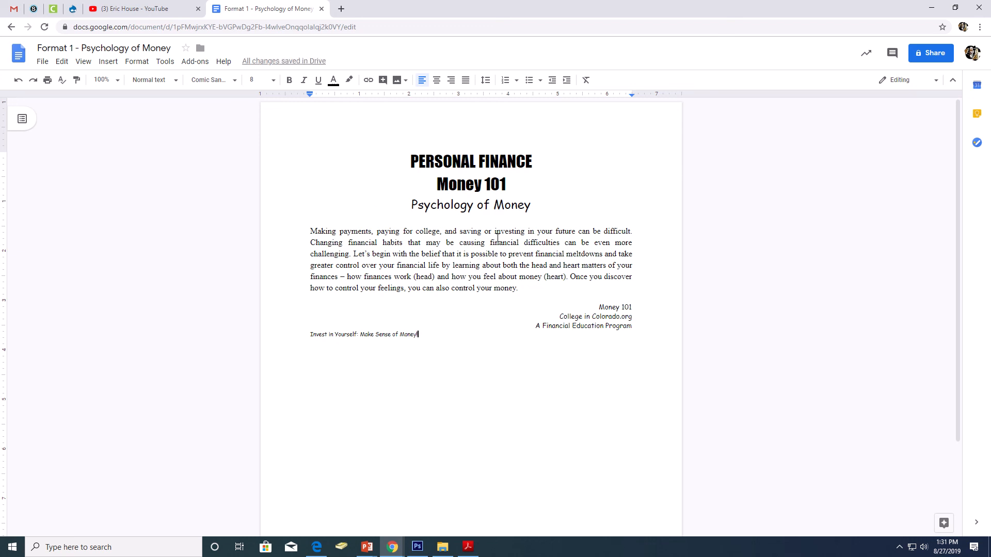
# Step: Insert a page footer and enter the author's name in it
pyautogui.scroll(-2, 497, 238)
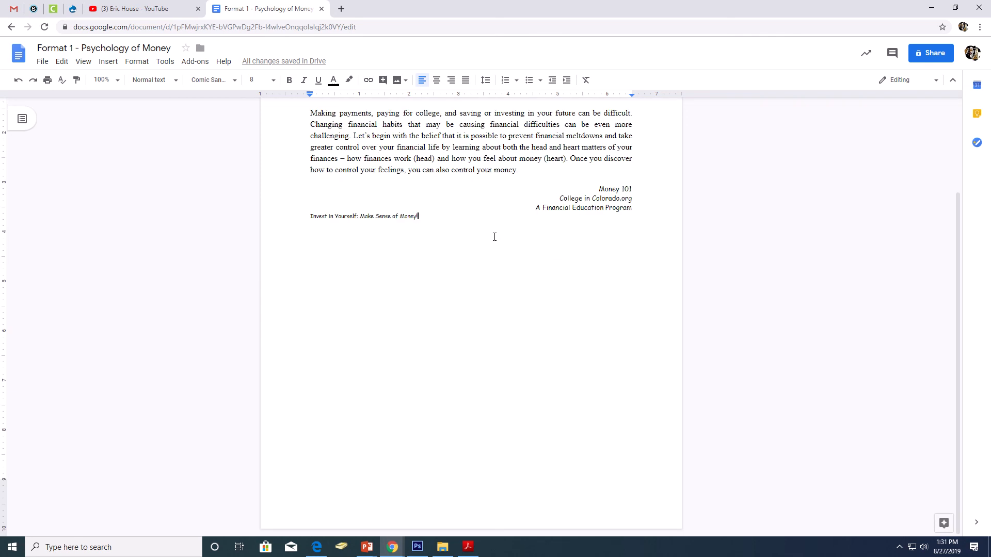
pyautogui.click(109, 64)
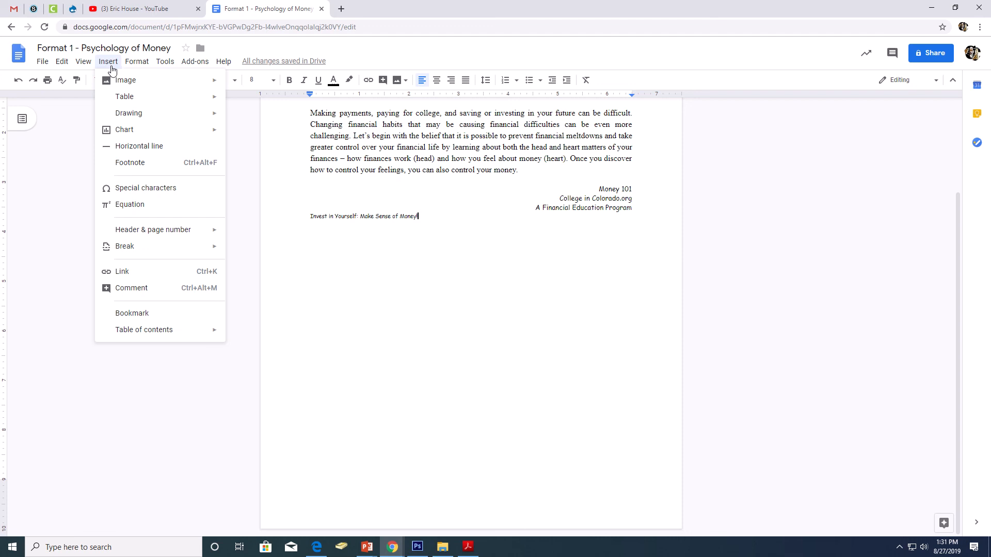
pyautogui.moveTo(165, 235)
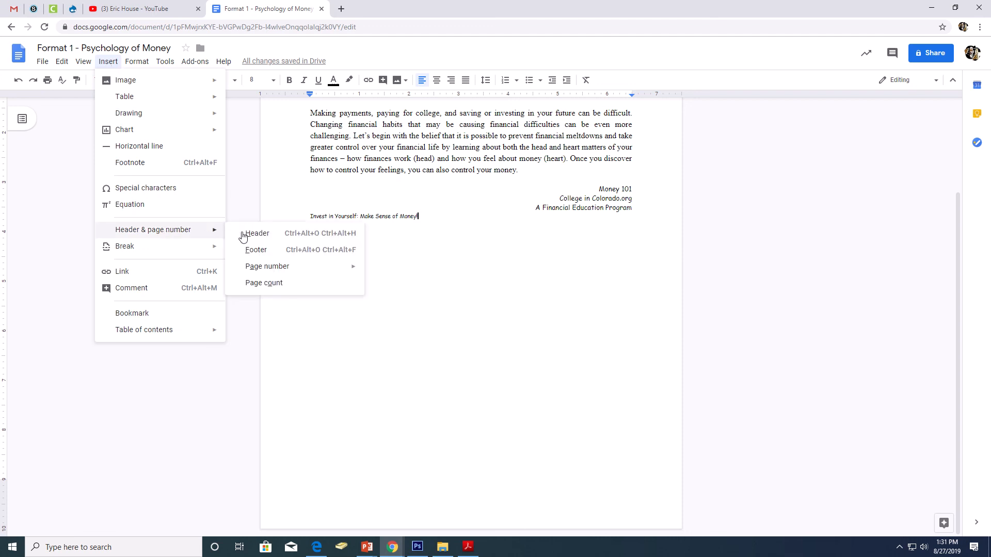
pyautogui.click(266, 253)
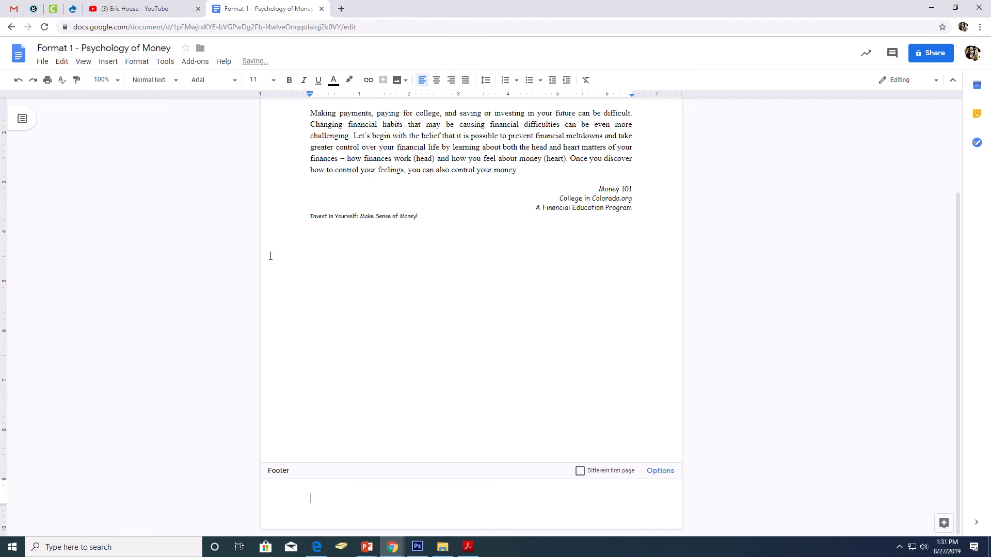
pyautogui.write('Mr. House')
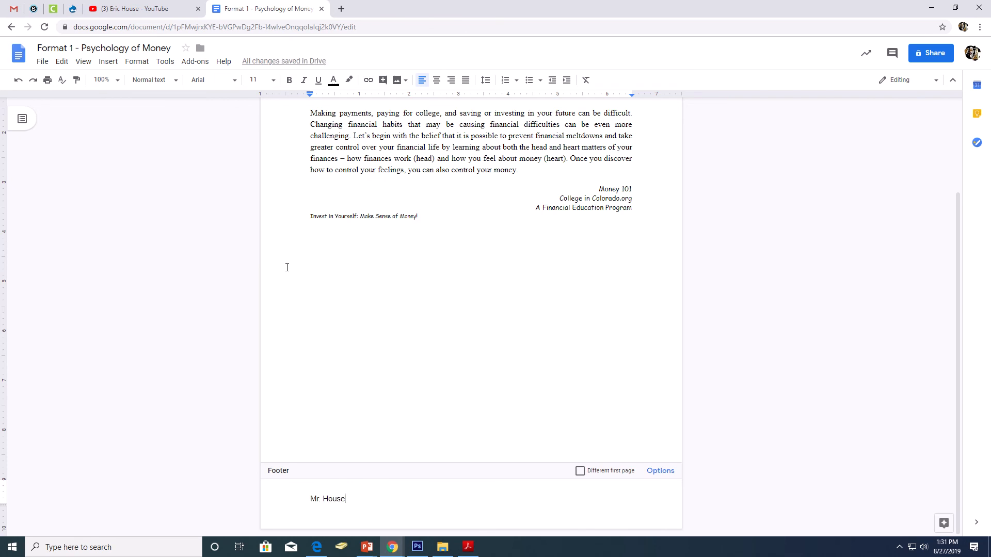
# Step: Add the tab-spaced assignment title "Format 1 - Psychology of Money" after the name in the footer
pyautogui.press('Tab')
pyautogui.press('Tab')
pyautogui.press('BackSpace')
pyautogui.write('Format 1 - ')
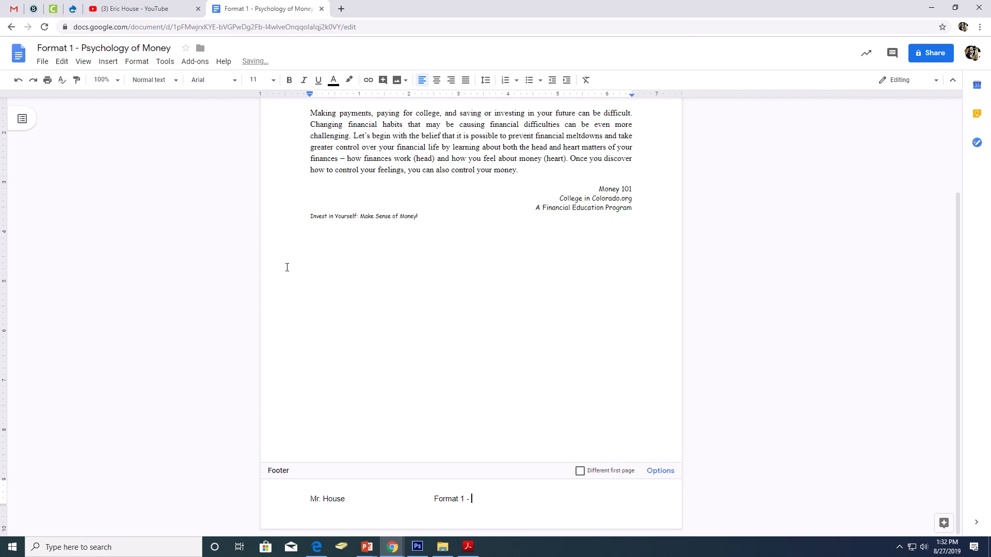
pyautogui.write('Psycholog y of Money')
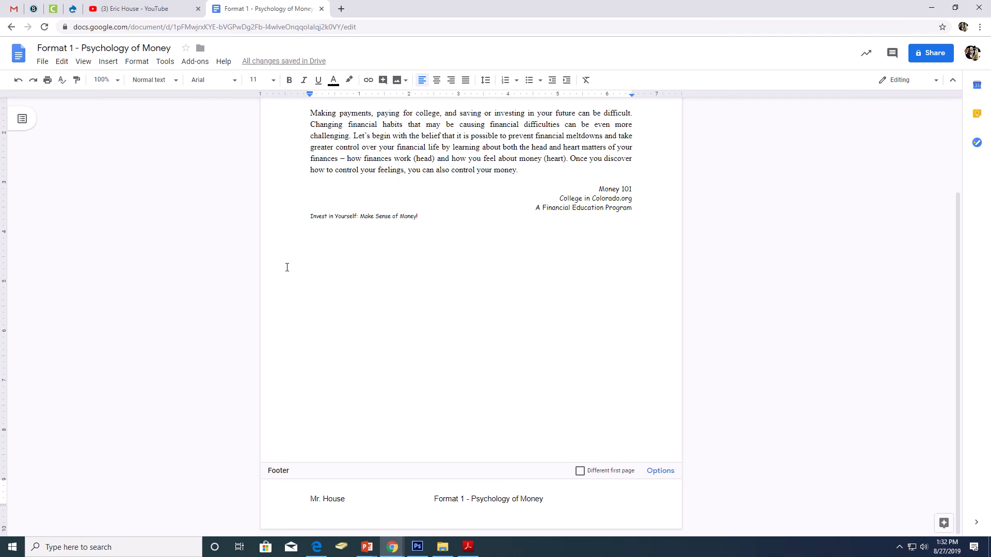
# Step: Add "BA #" and the date 8/27/2019 after the assignment title in the footer
pyautogui.write('BA#')
pyautogui.press('BackSpace')
pyautogui.write('# 8')
pyautogui.press('Return')
pyautogui.write('8/2')
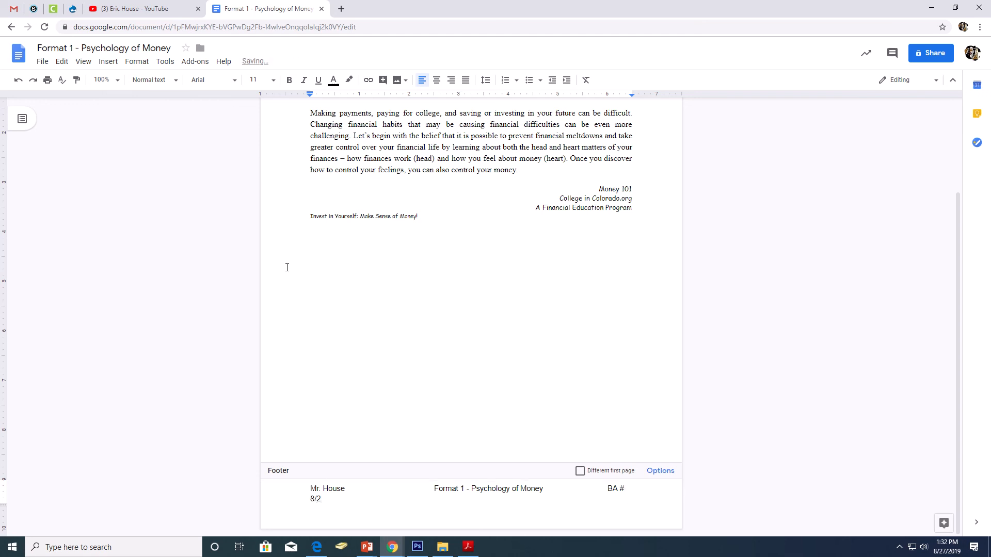
pyautogui.write('7/2019')
pyautogui.press('BackSpace')
# Step: Remove the extra spacing in the footer so the name, title, "BA #" and date 8/27/2019 fit on one line
pyautogui.click(610, 486)
pyautogui.press('Delete')
pyautogui.press('Delete')
pyautogui.press('Delete')
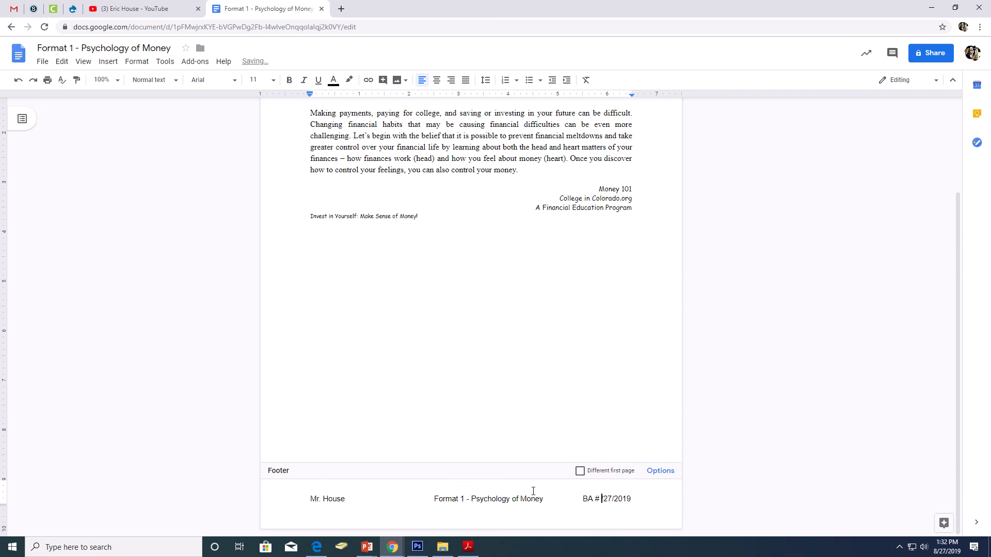
pyautogui.press('Delete')
pyautogui.press('Return')
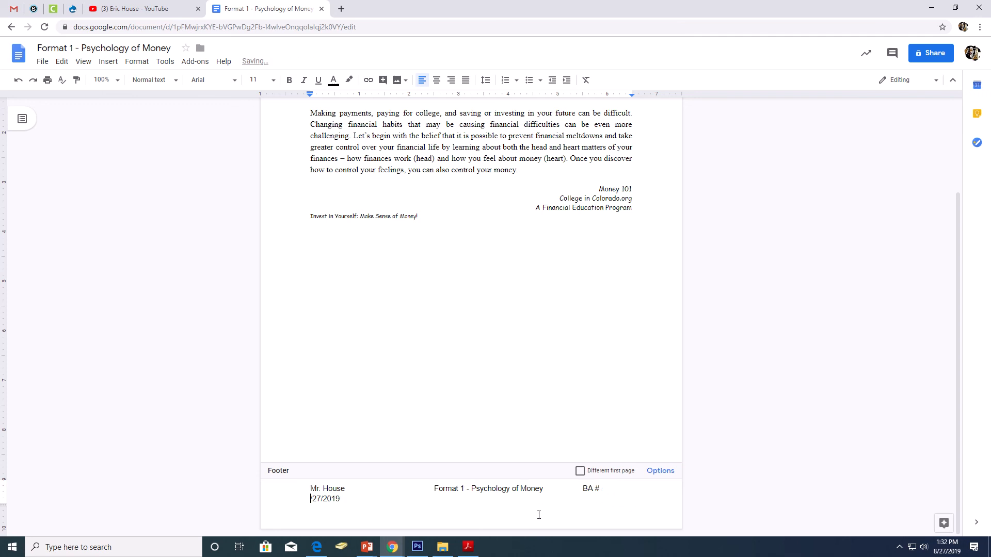
pyautogui.write('8')
pyautogui.click(422, 491)
pyautogui.press('Delete')
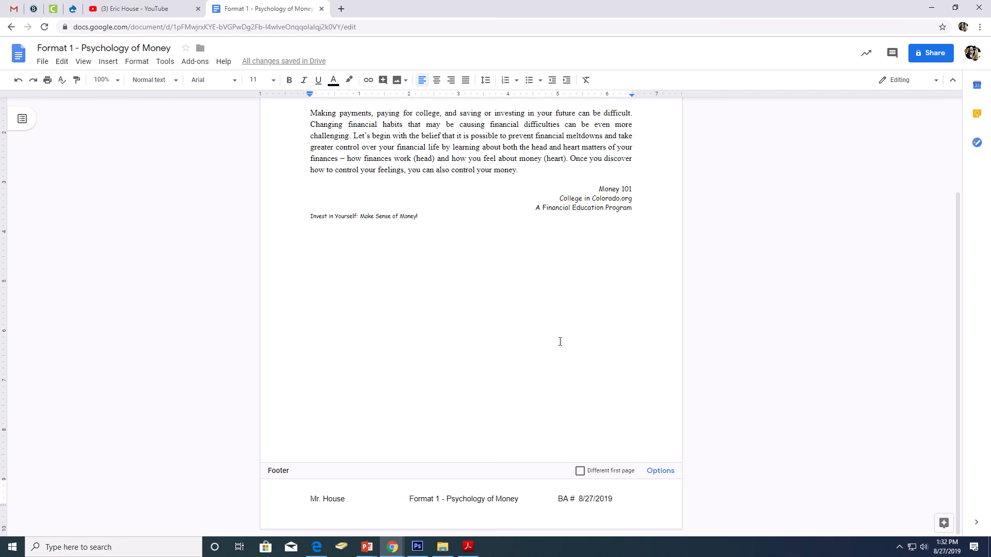
# Step: Leave the footer and review the page's body text and footer line
pyautogui.click(508, 316)
pyautogui.scroll(2, 509, 332)
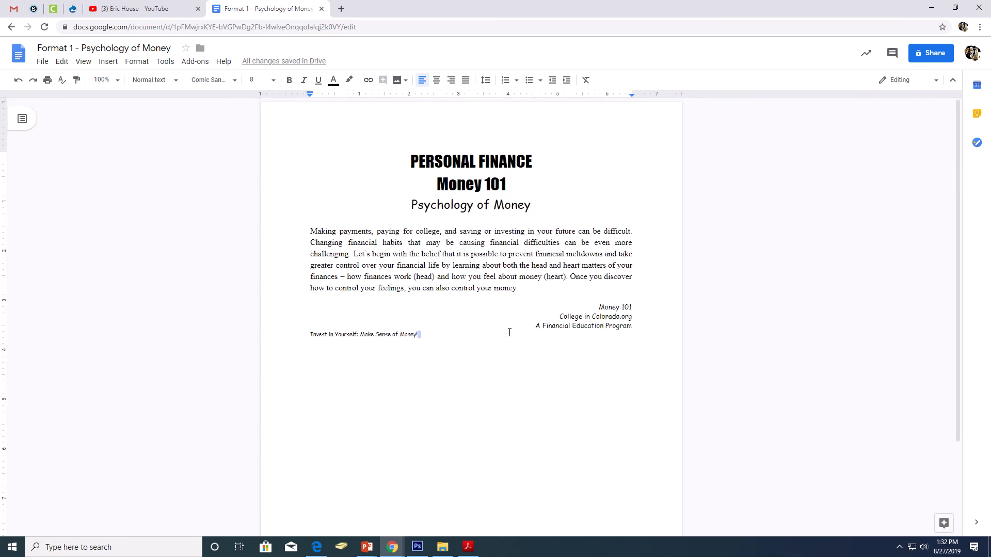
pyautogui.scroll(-2, 510, 332)
pyautogui.click(503, 499)
pyautogui.doubleClick(503, 499)
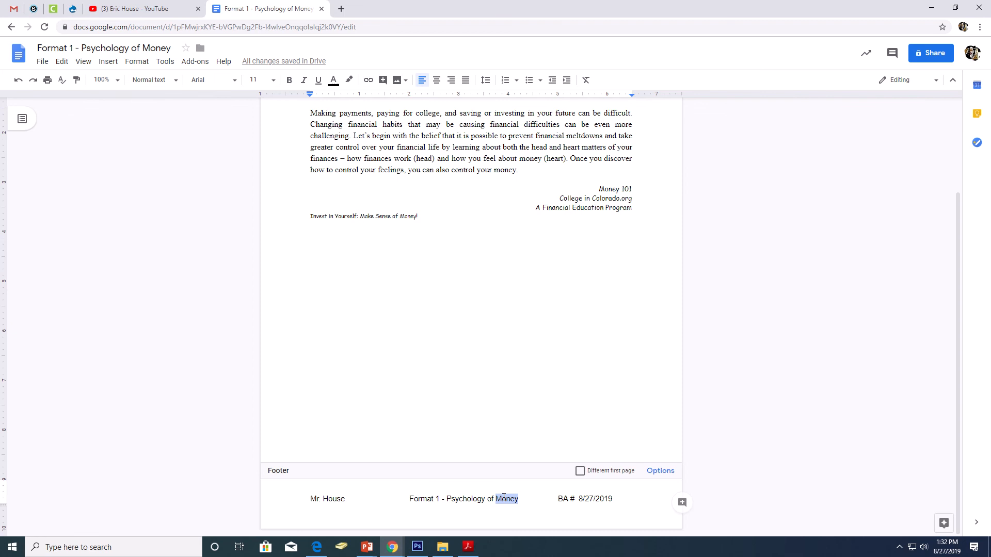
pyautogui.click(491, 281)
pyautogui.scroll(2, 491, 307)
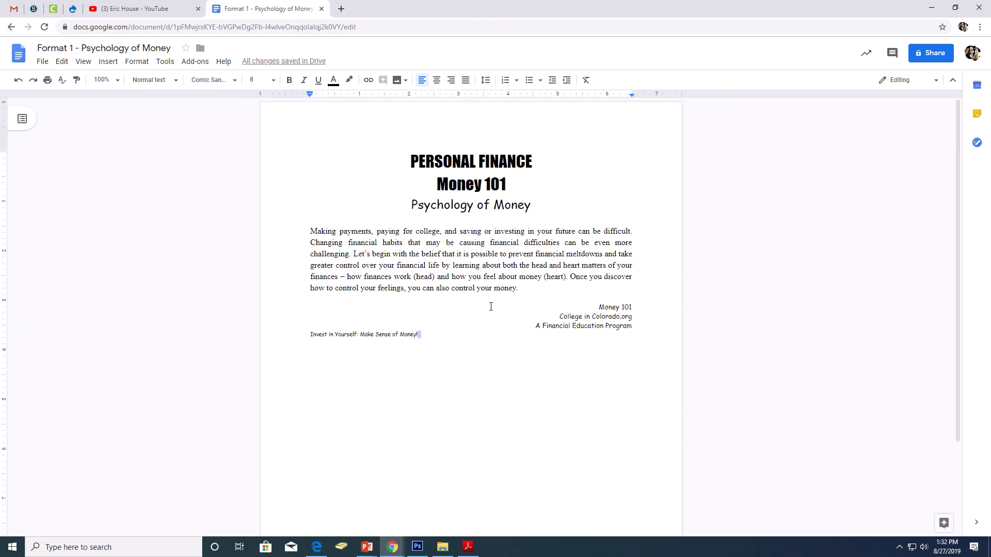